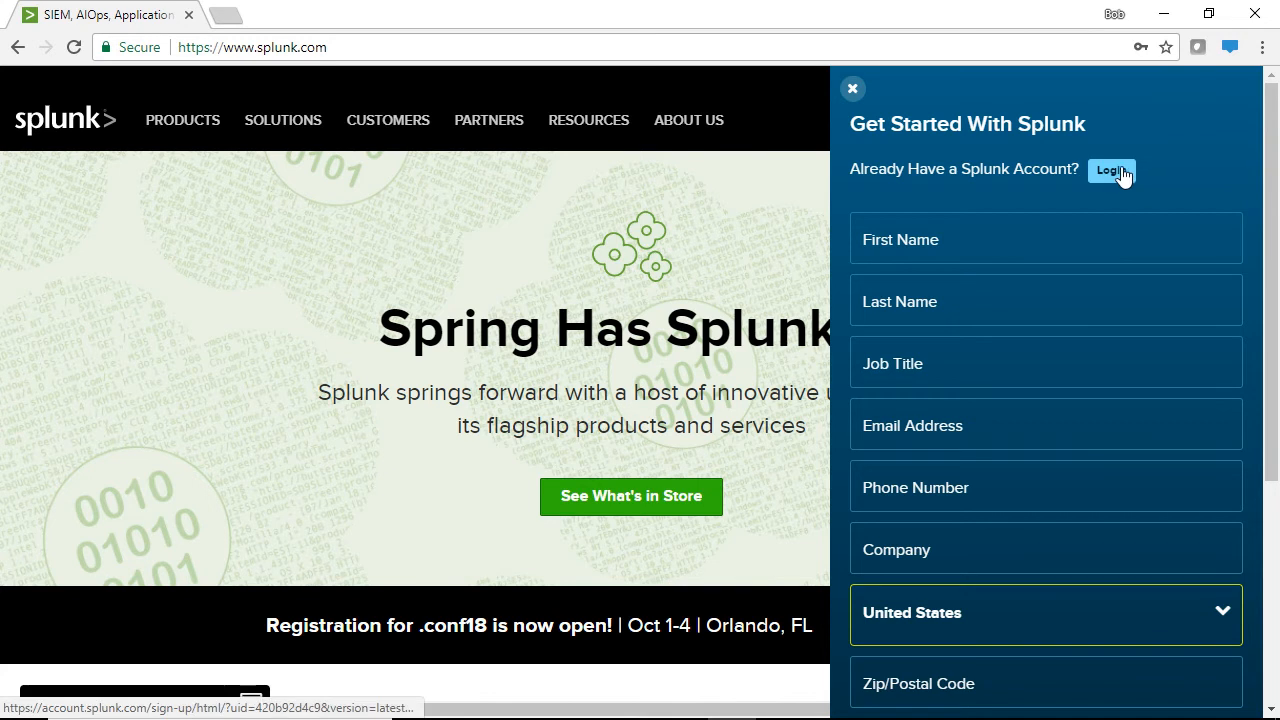
# Log in to splunk.com with the saved autofill username and password
pyautogui.click(1037, 203)
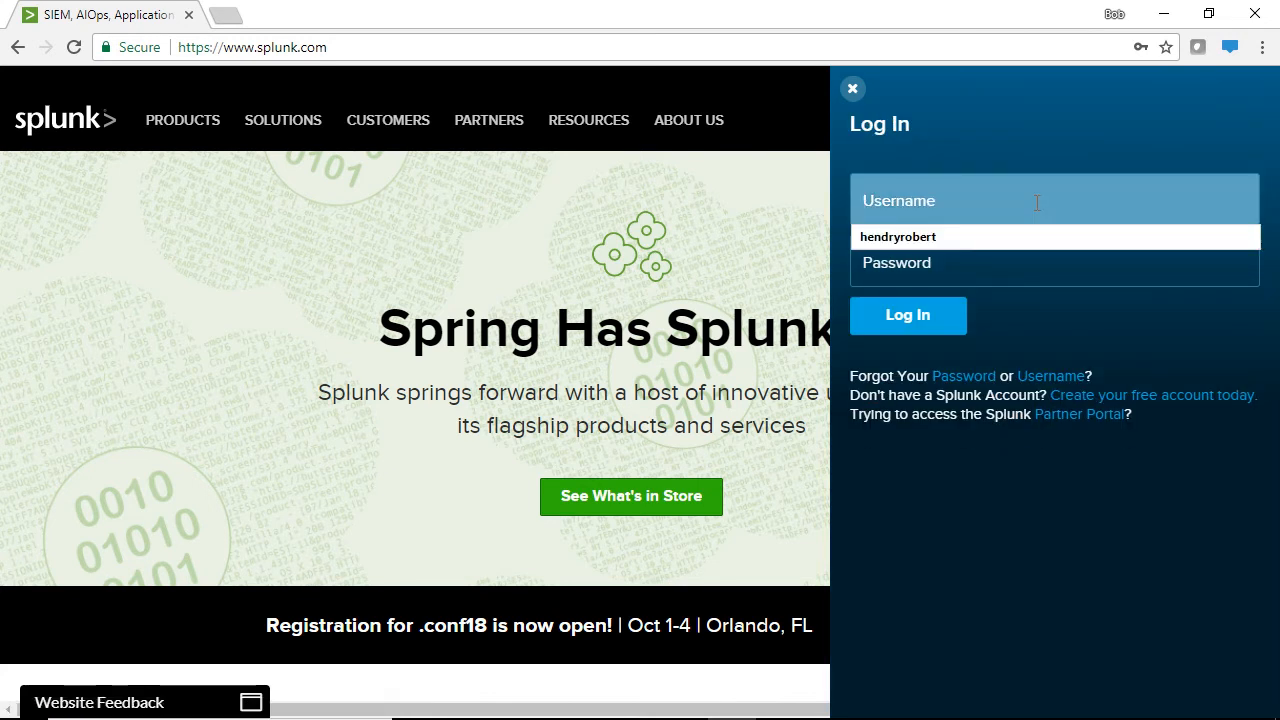
pyautogui.click(956, 242)
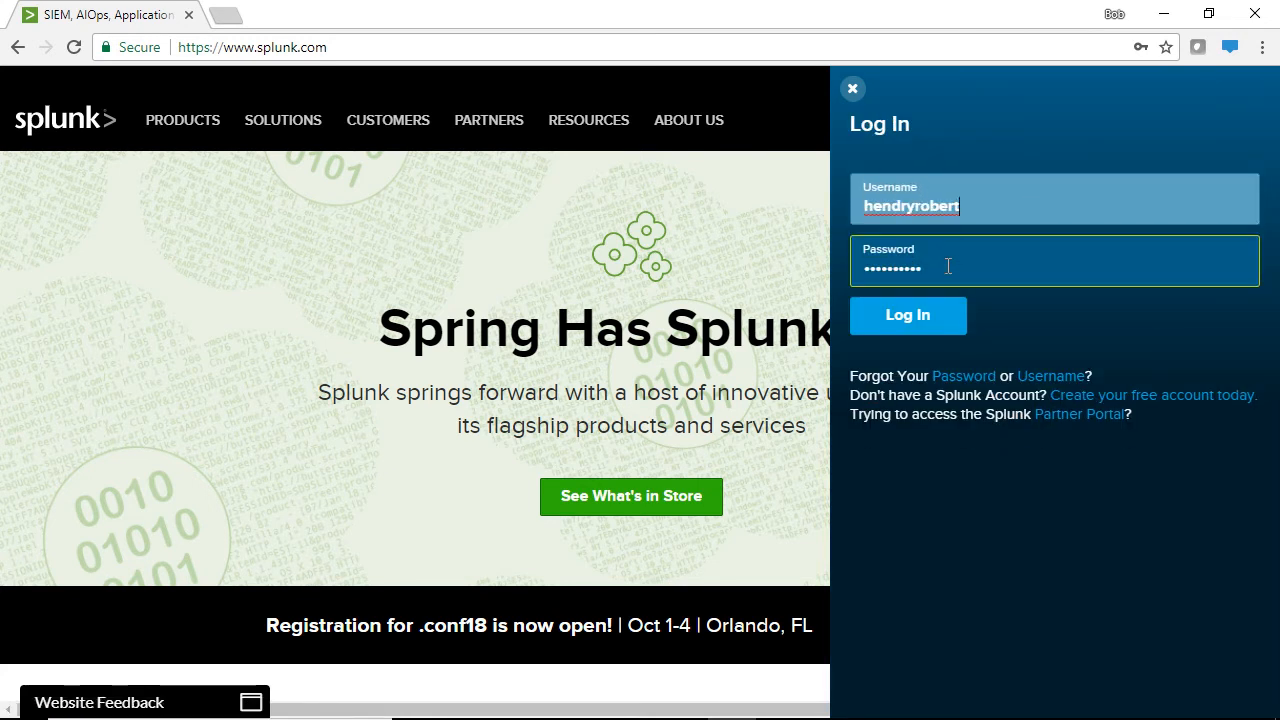
pyautogui.click(922, 315)
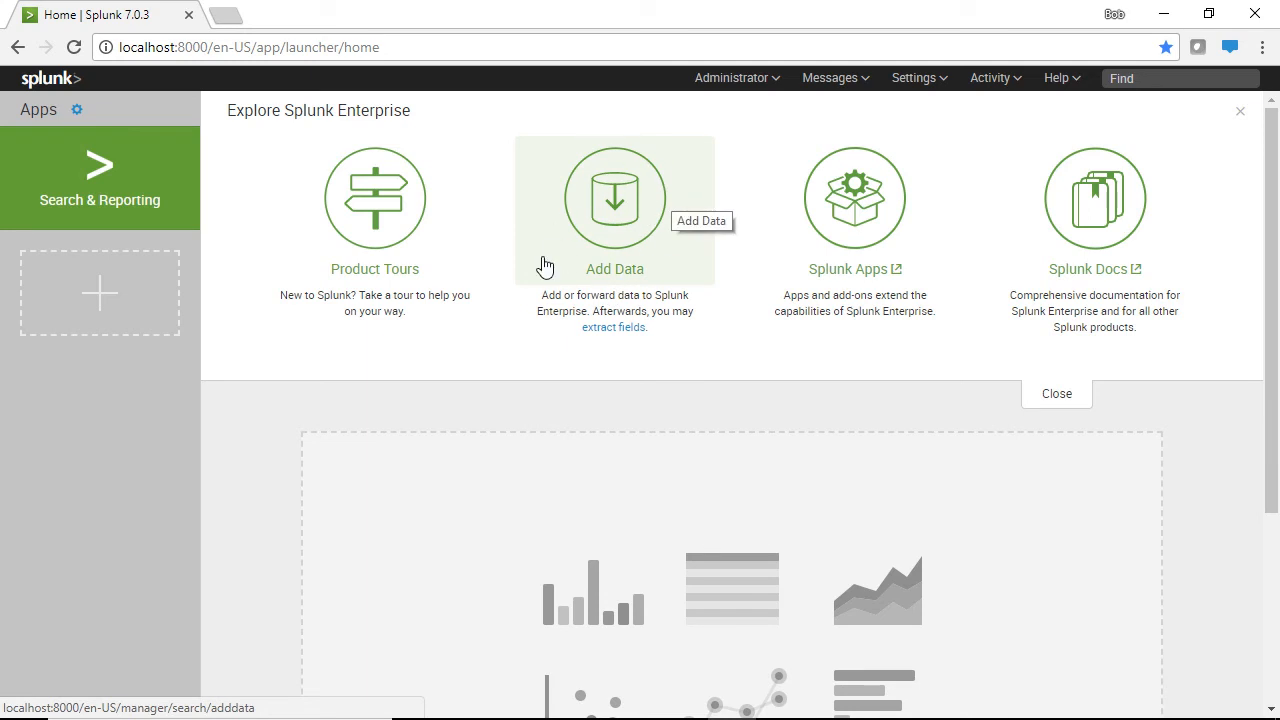
# Open the Search & Reporting app's Data Summary and list the indexed data by source
pyautogui.click(103, 175)
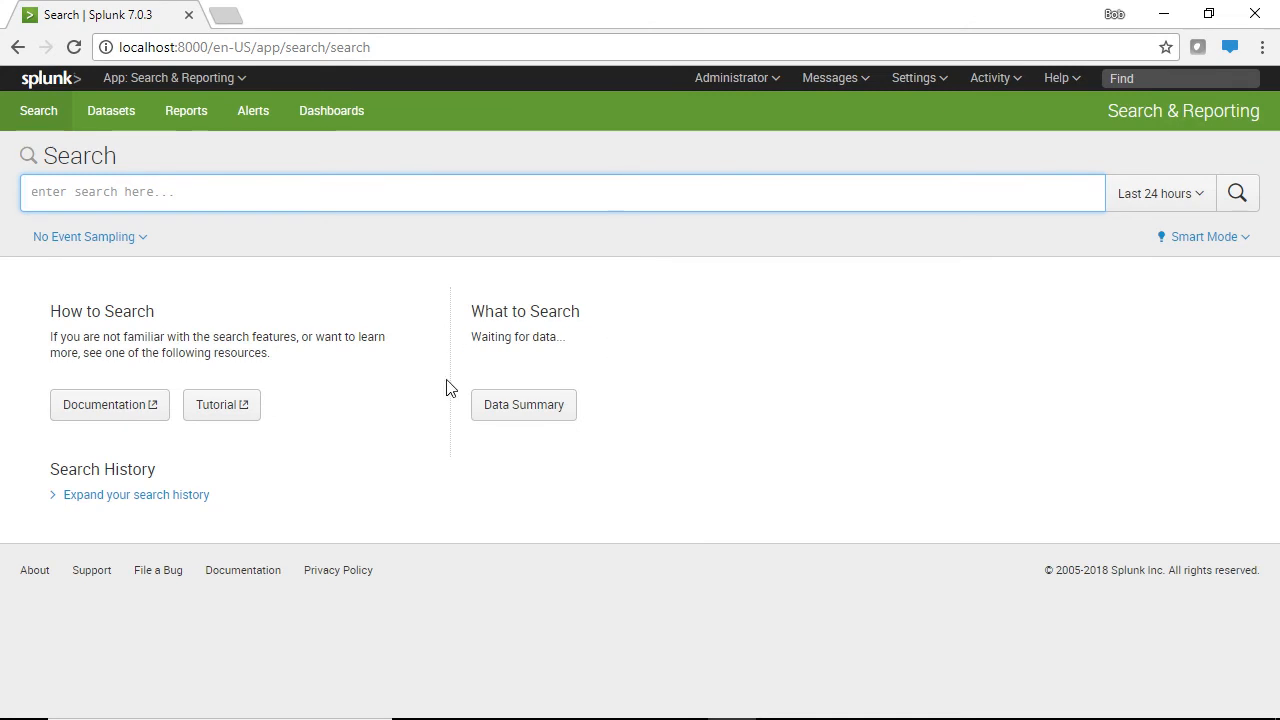
pyautogui.click(512, 418)
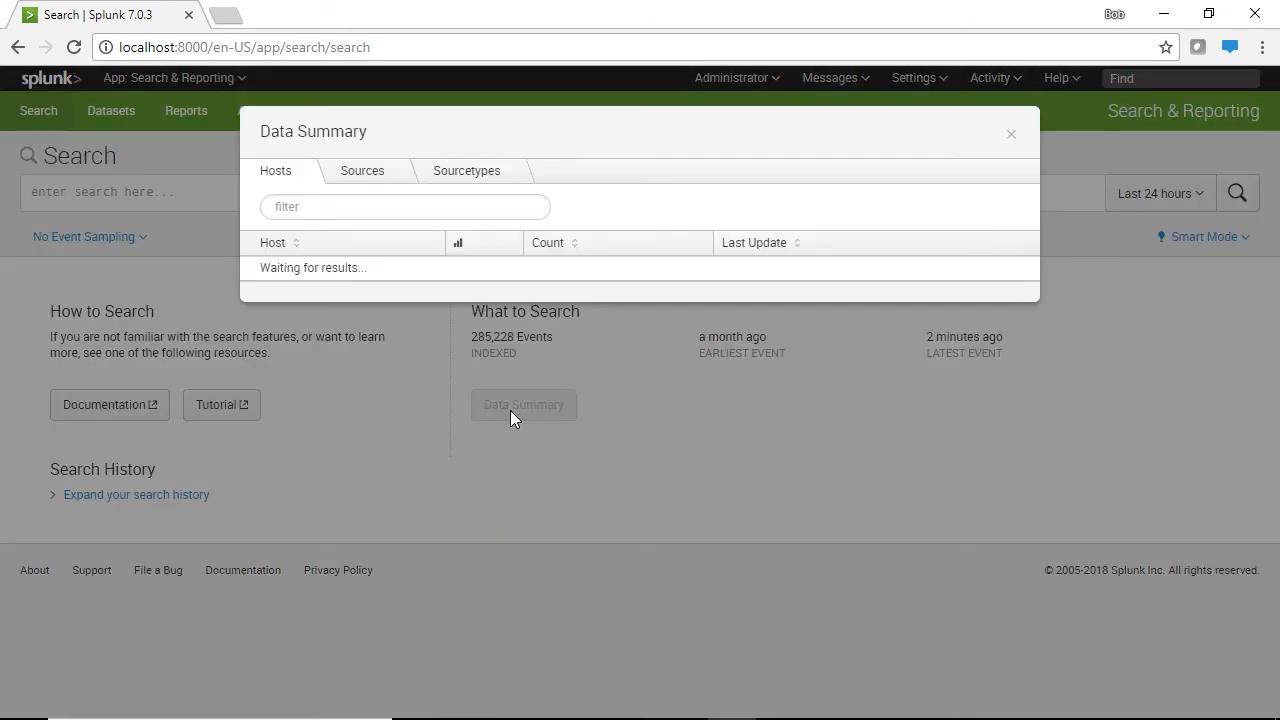
pyautogui.click(380, 176)
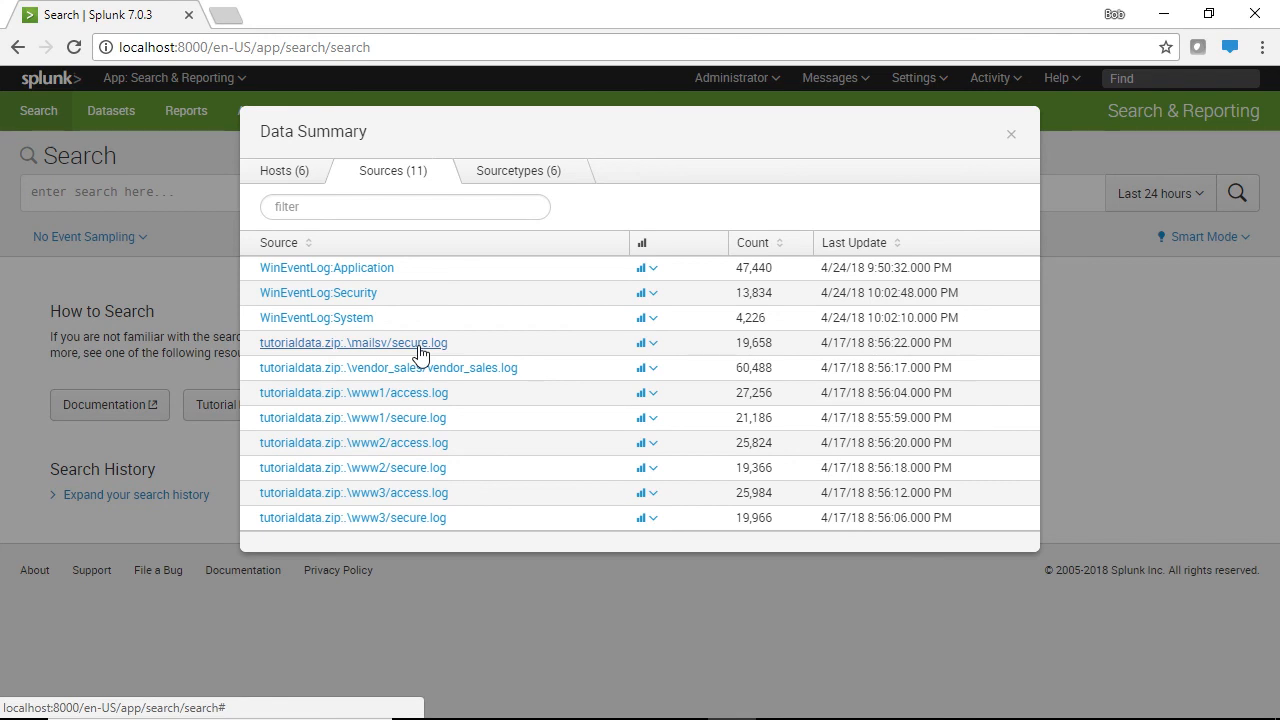
# Search the www2/access.log source over All time, returning 25,824 events
pyautogui.click(410, 450)
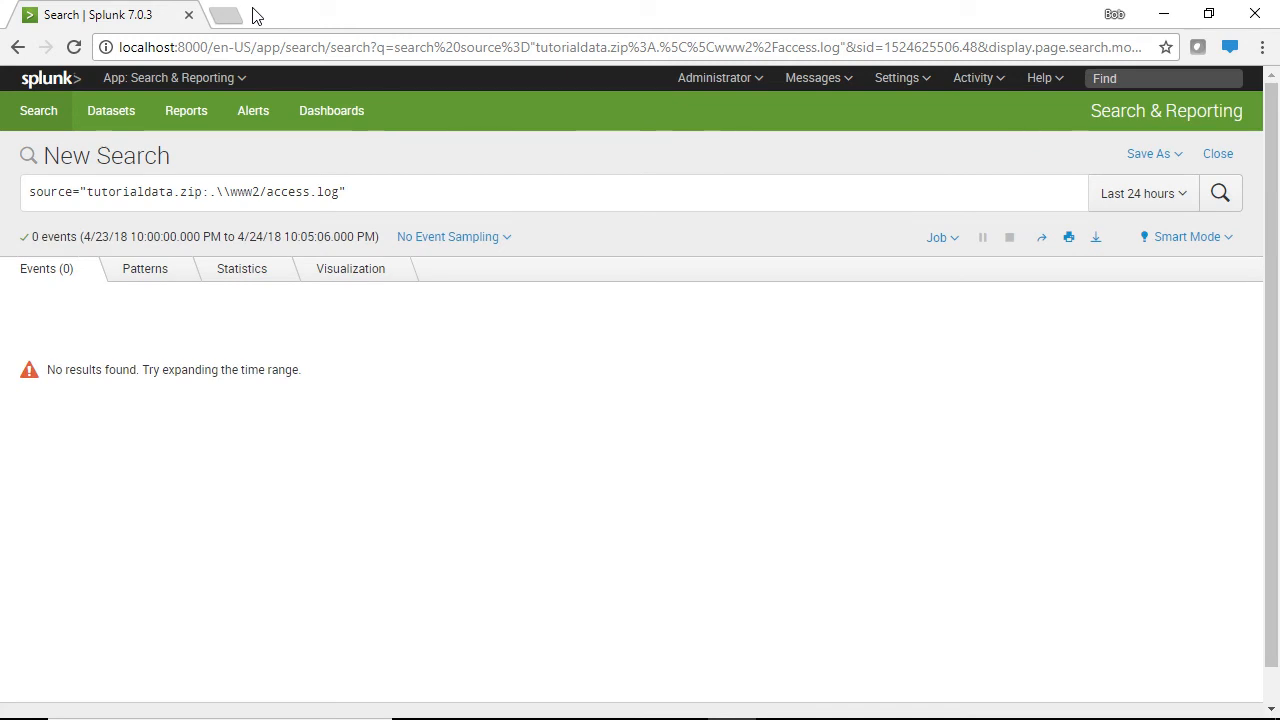
pyautogui.click(1170, 198)
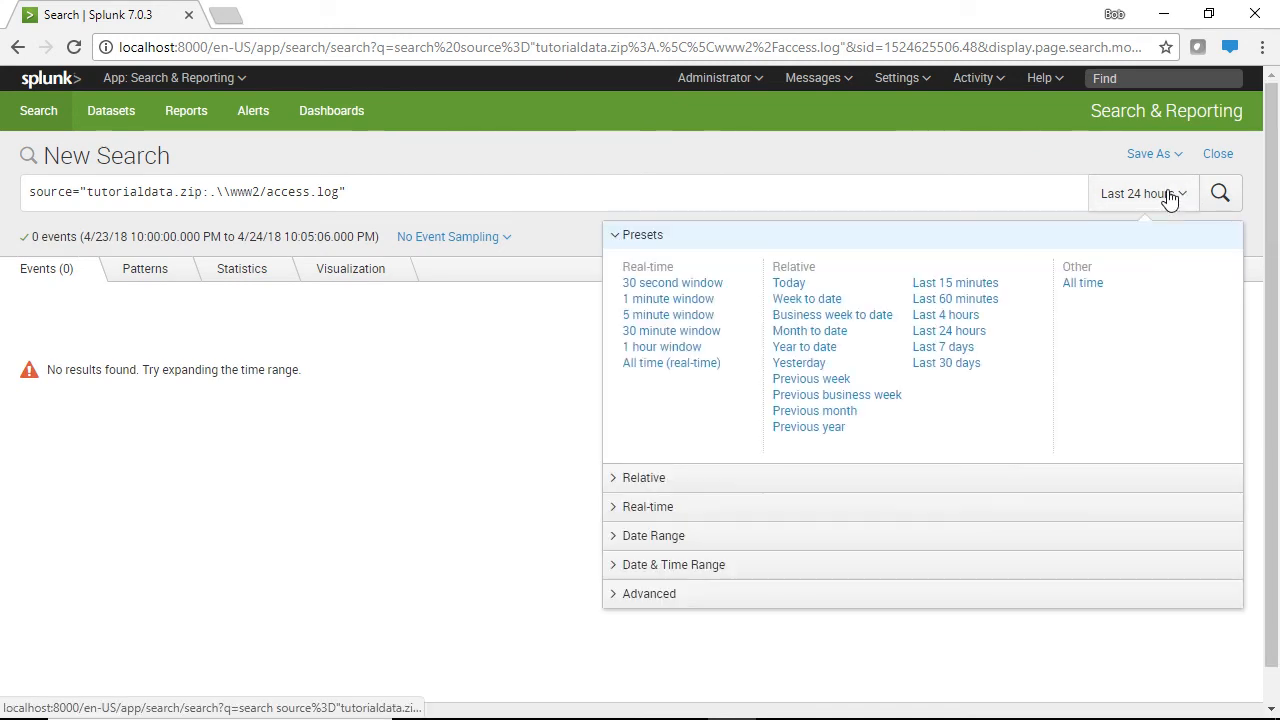
pyautogui.click(1082, 284)
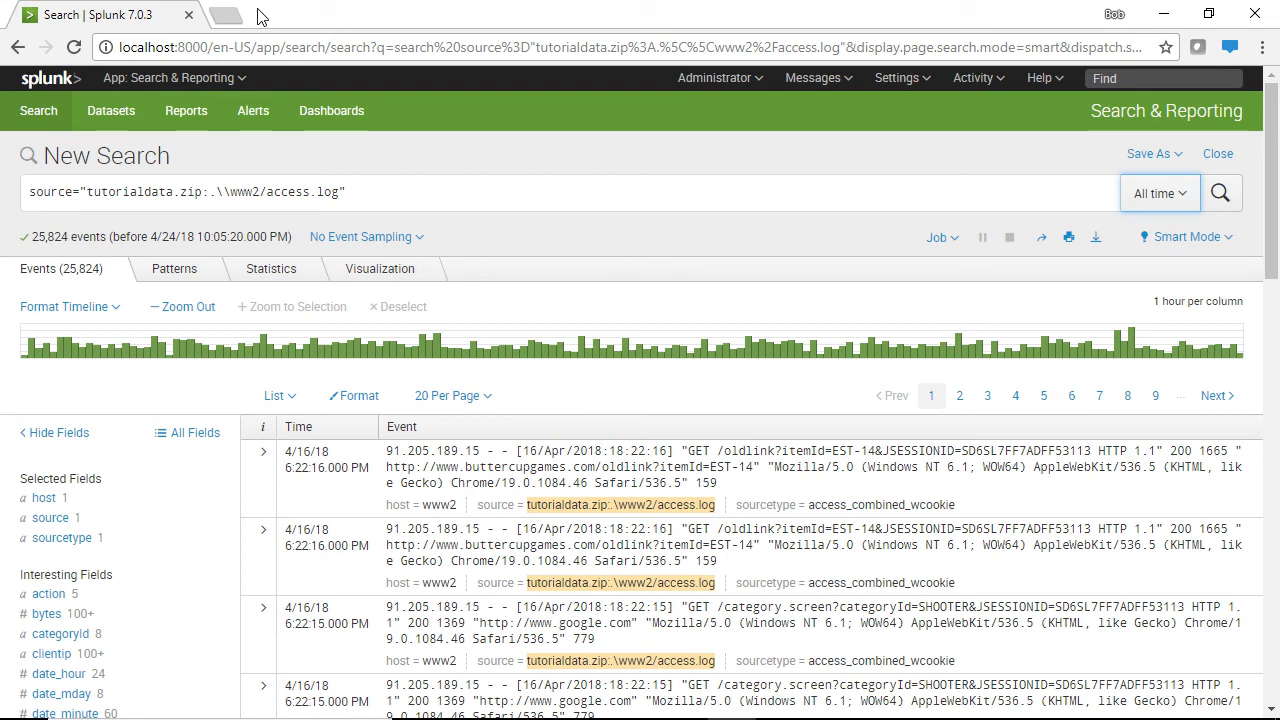
# Save the search as a report titled 'Access Log' and dismiss the confirmation
pyautogui.click(1147, 156)
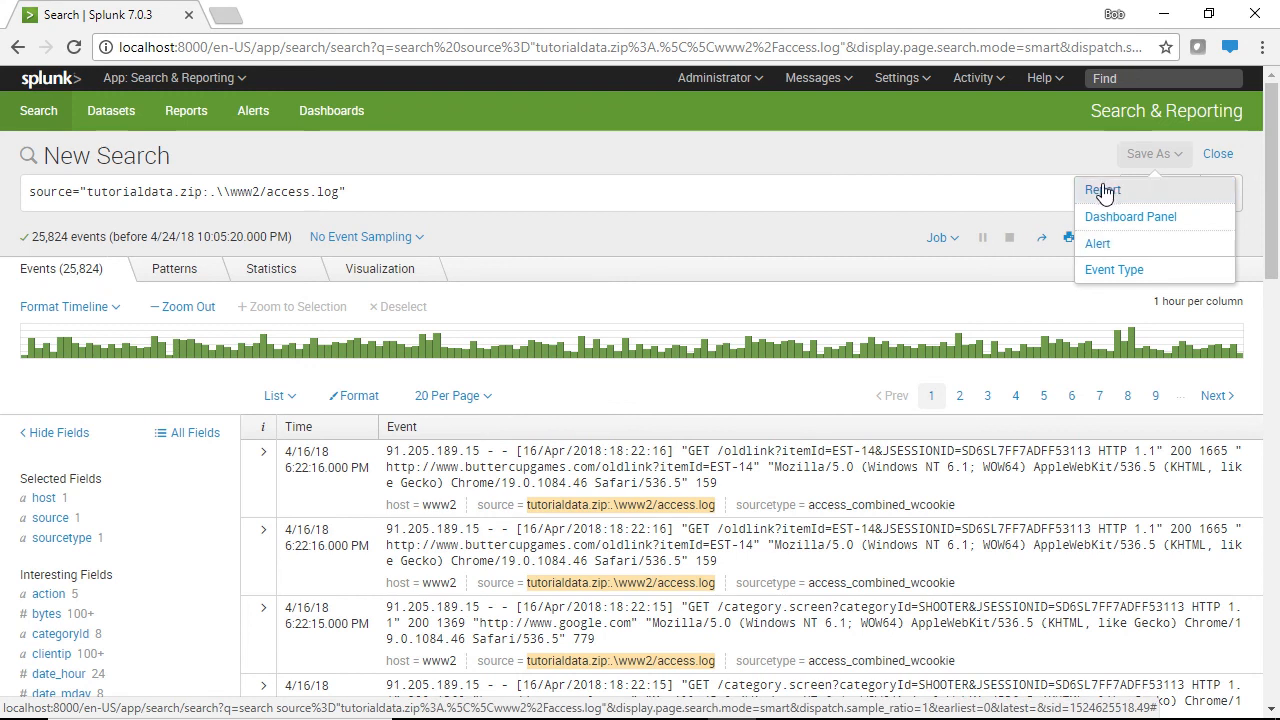
pyautogui.click(1103, 191)
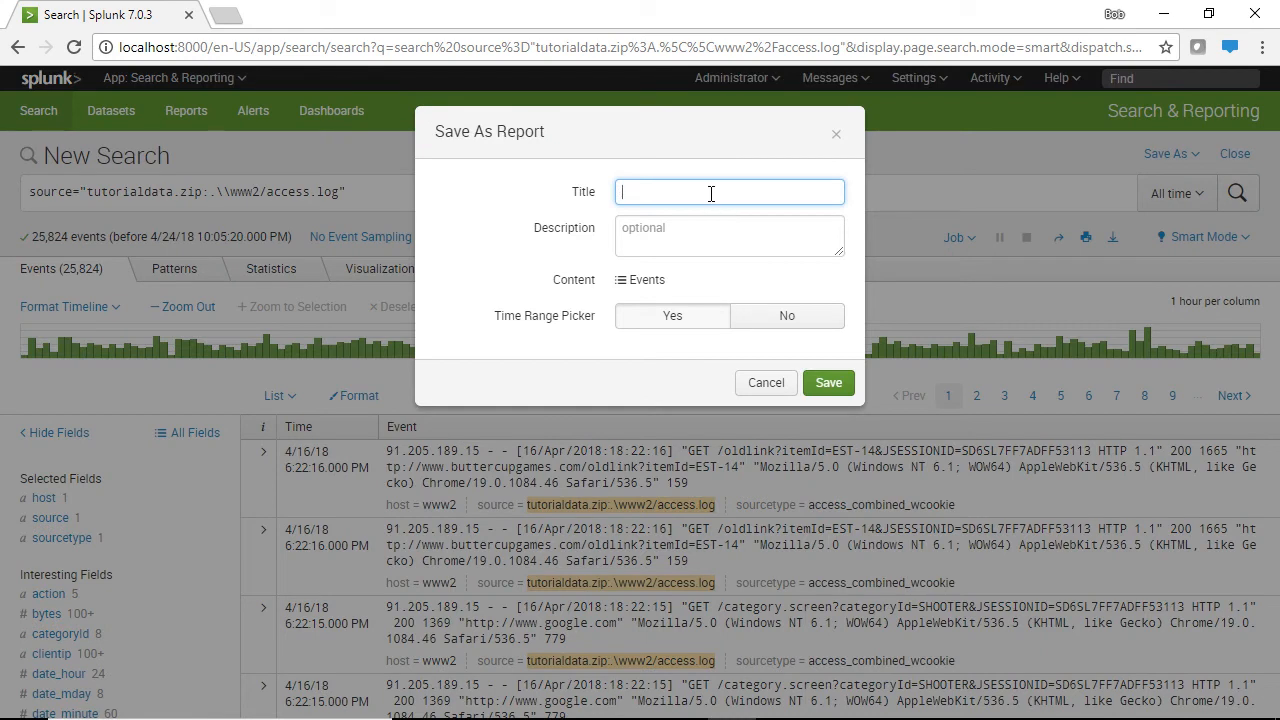
pyautogui.write('Access LOg')
pyautogui.click(826, 386)
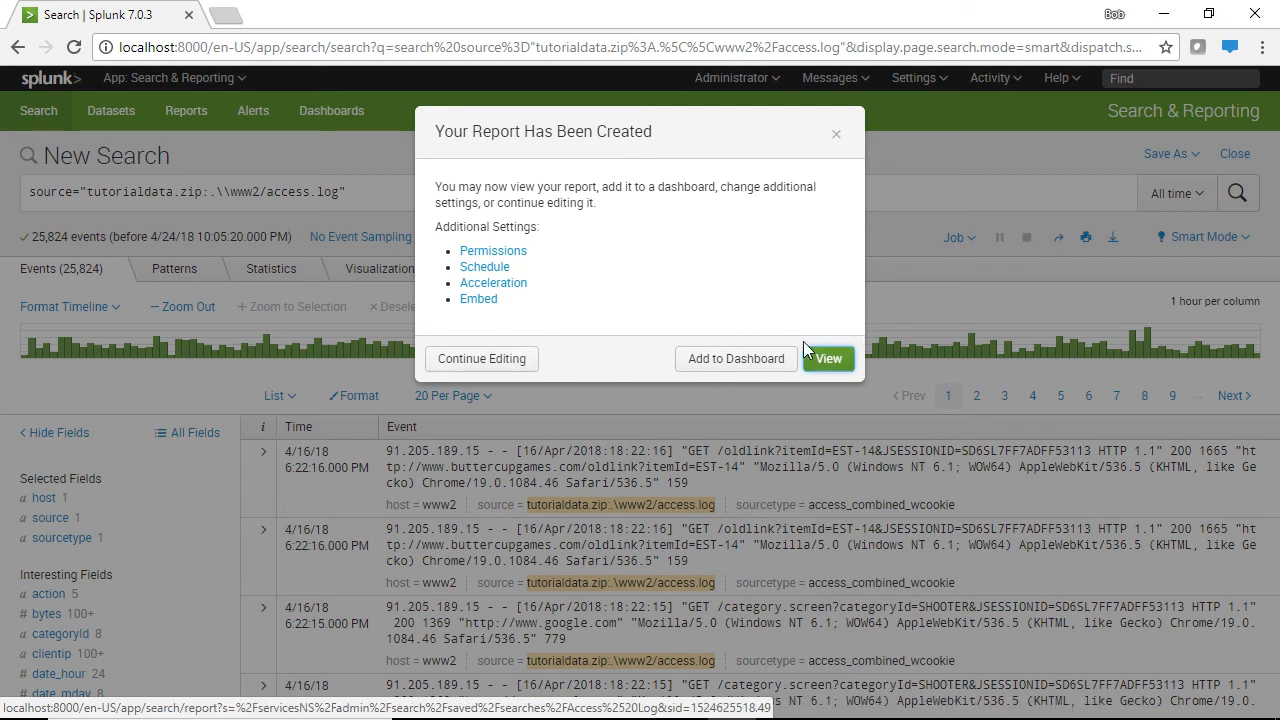
pyautogui.click(836, 134)
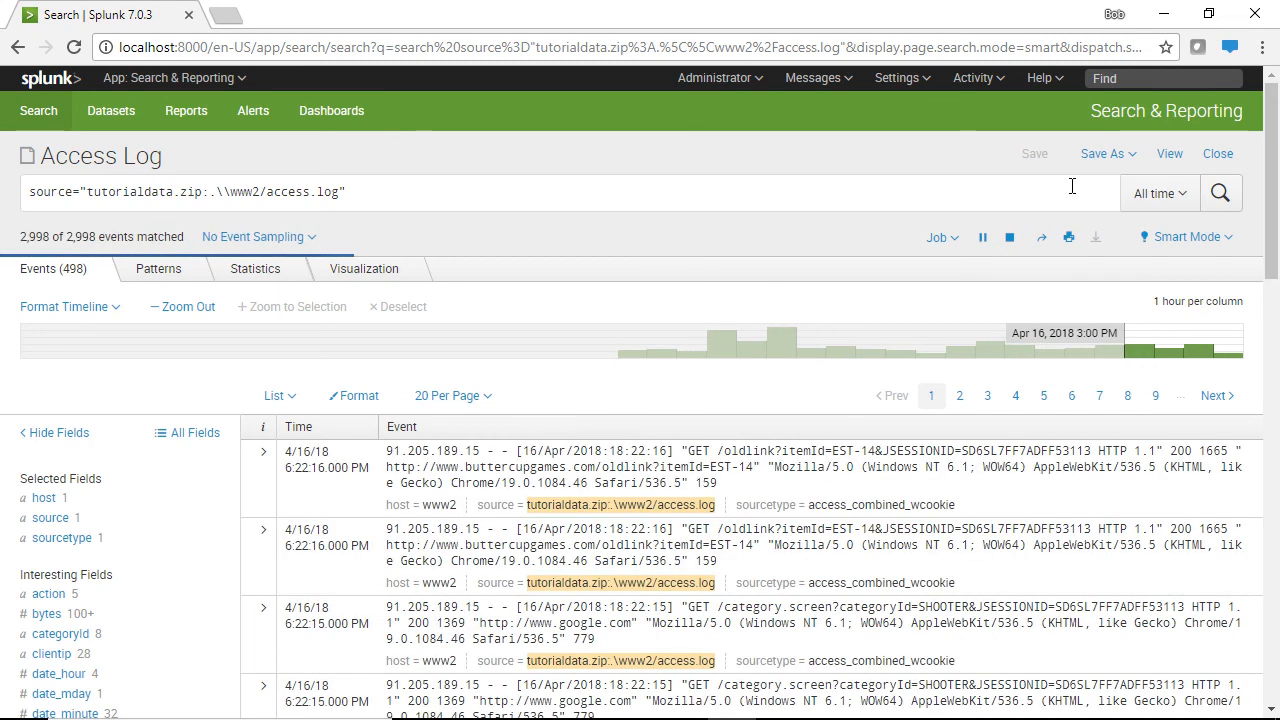
# Begin saving the search as alert 'Access Alert', scheduled weekly on Monday at 6:00
pyautogui.click(1131, 160)
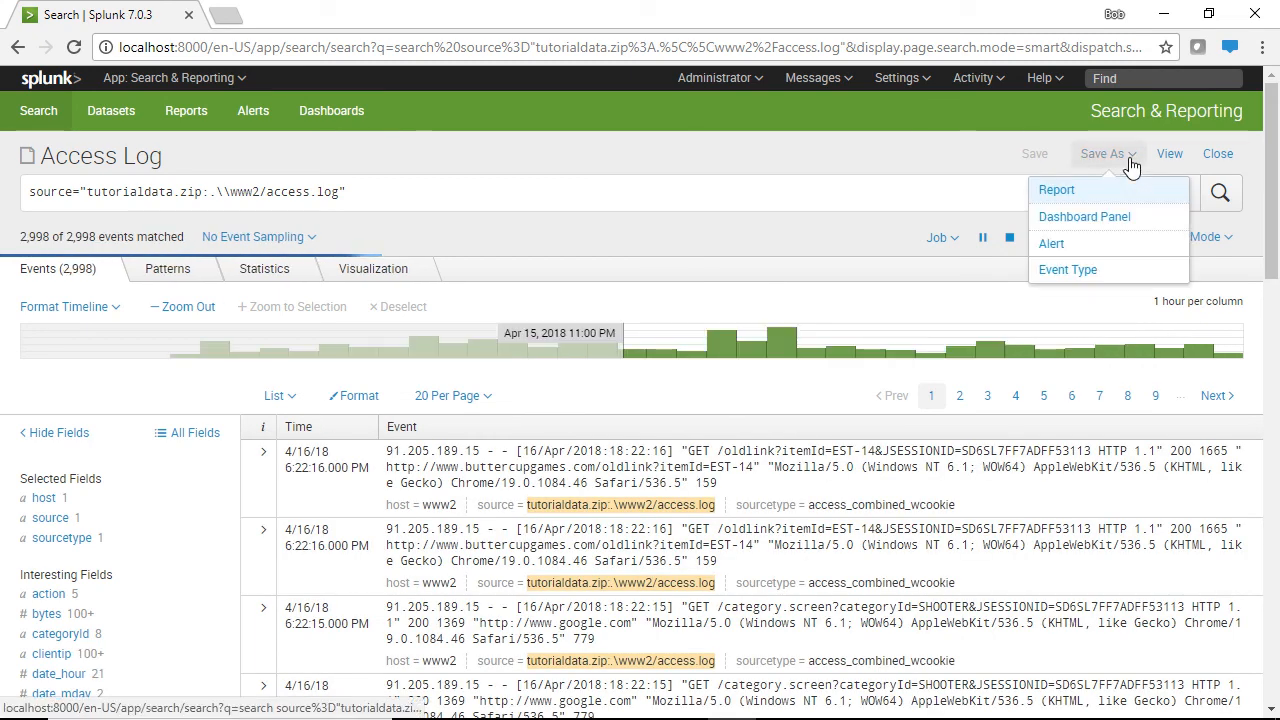
pyautogui.click(1060, 250)
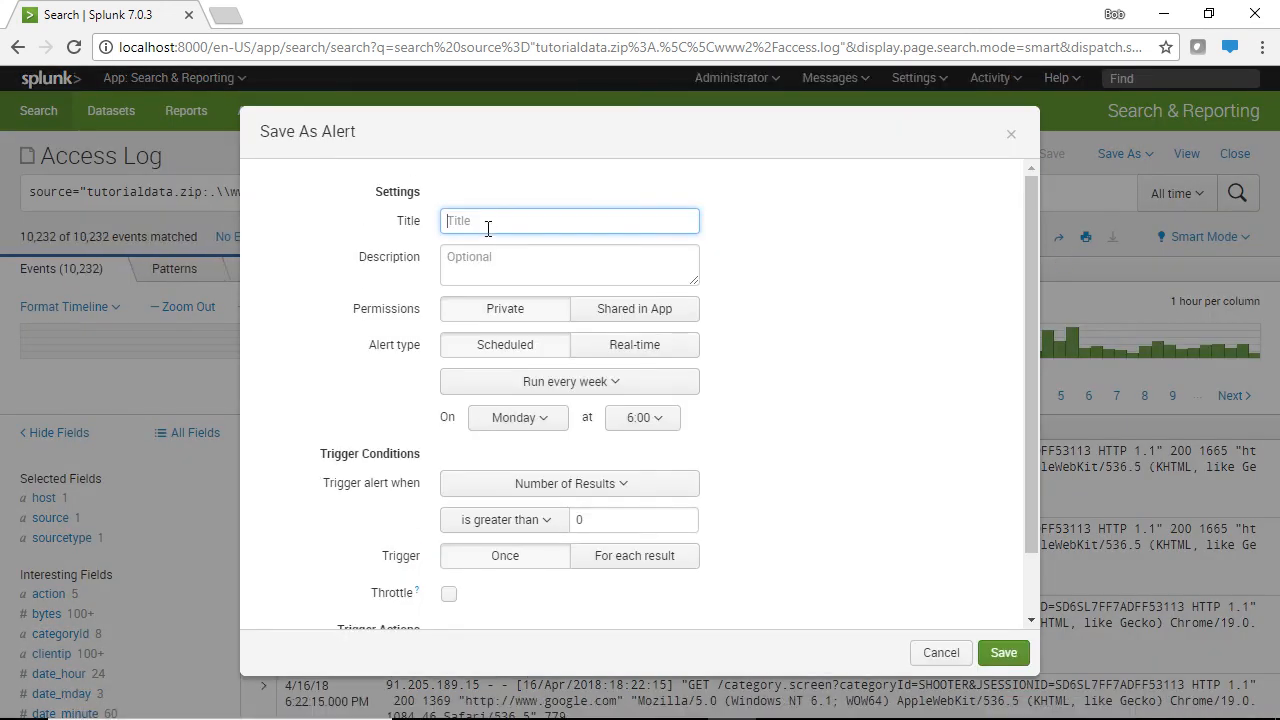
pyautogui.write('ACes')
pyautogui.write('es')
pyautogui.write('ce')
pyautogui.write('ss Alert')
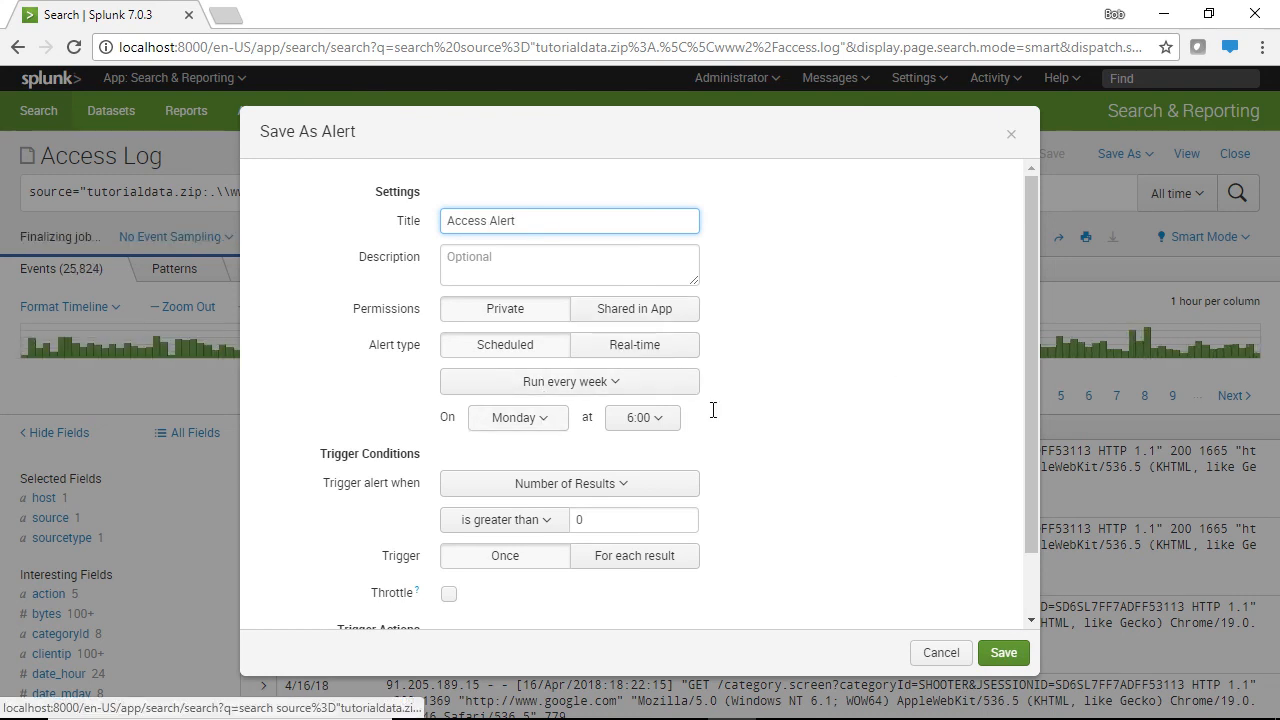
pyautogui.moveTo(1033, 407); pyautogui.dragTo(1034, 503)
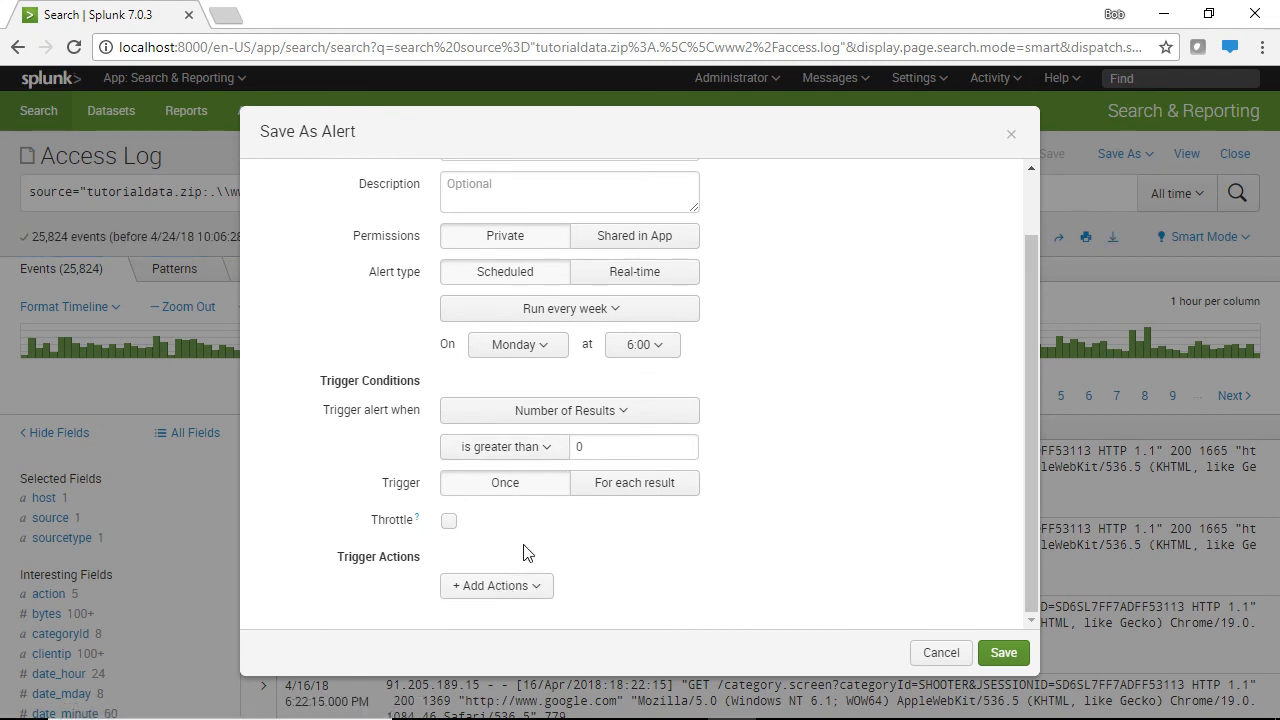
# Add a Send email action with the recipient's e-mail address, save the alert, and view it
pyautogui.click(490, 586)
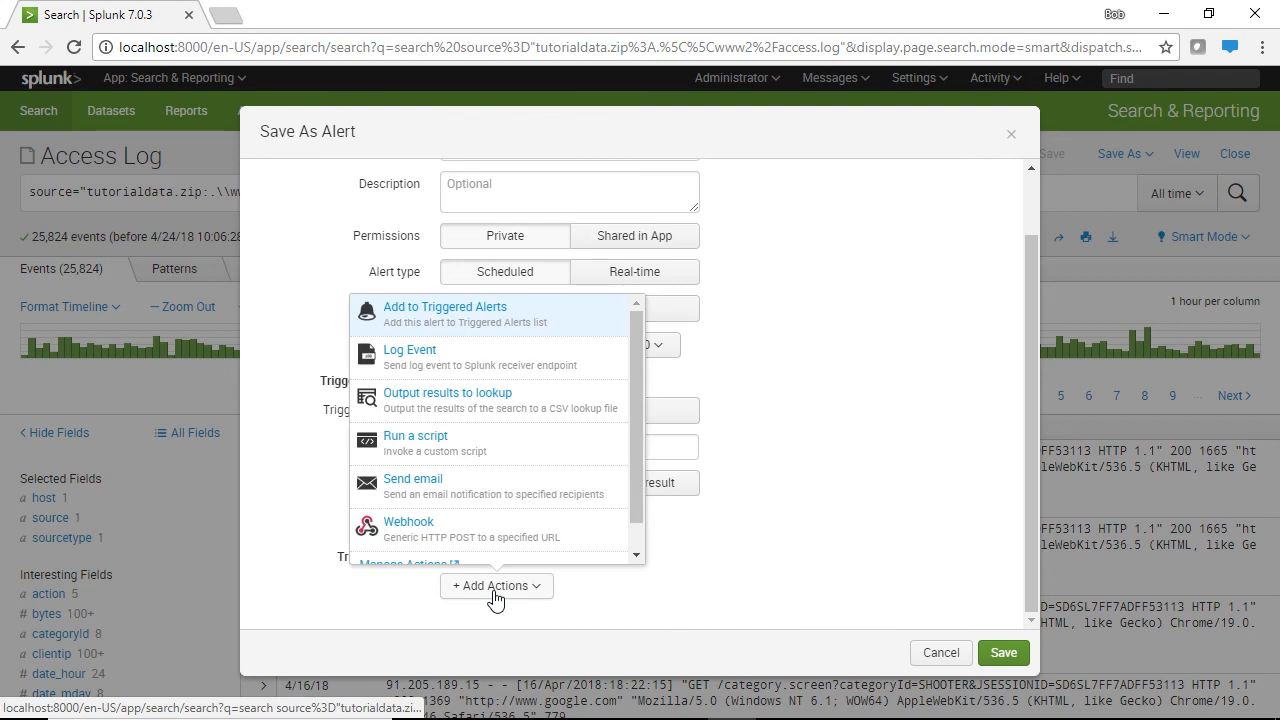
pyautogui.click(473, 500)
pyautogui.scroll(-5, 471, 500)
pyautogui.click(635, 232)
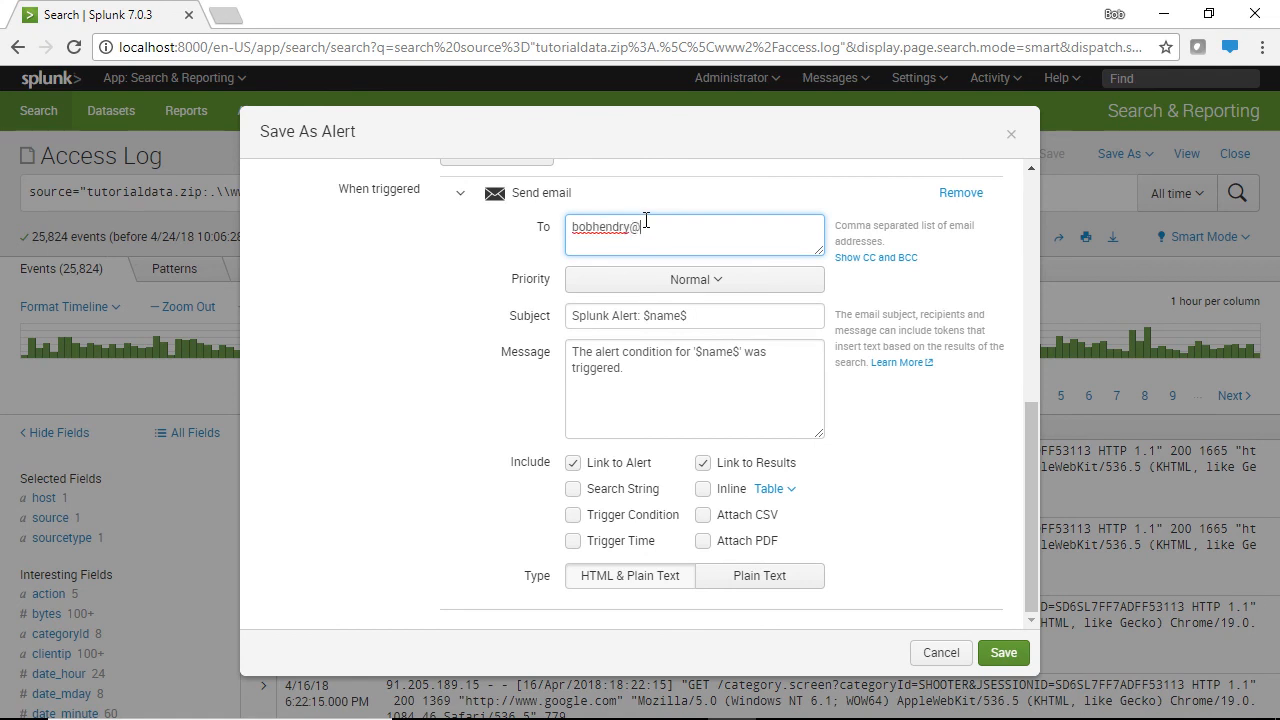
pyautogui.click(726, 389)
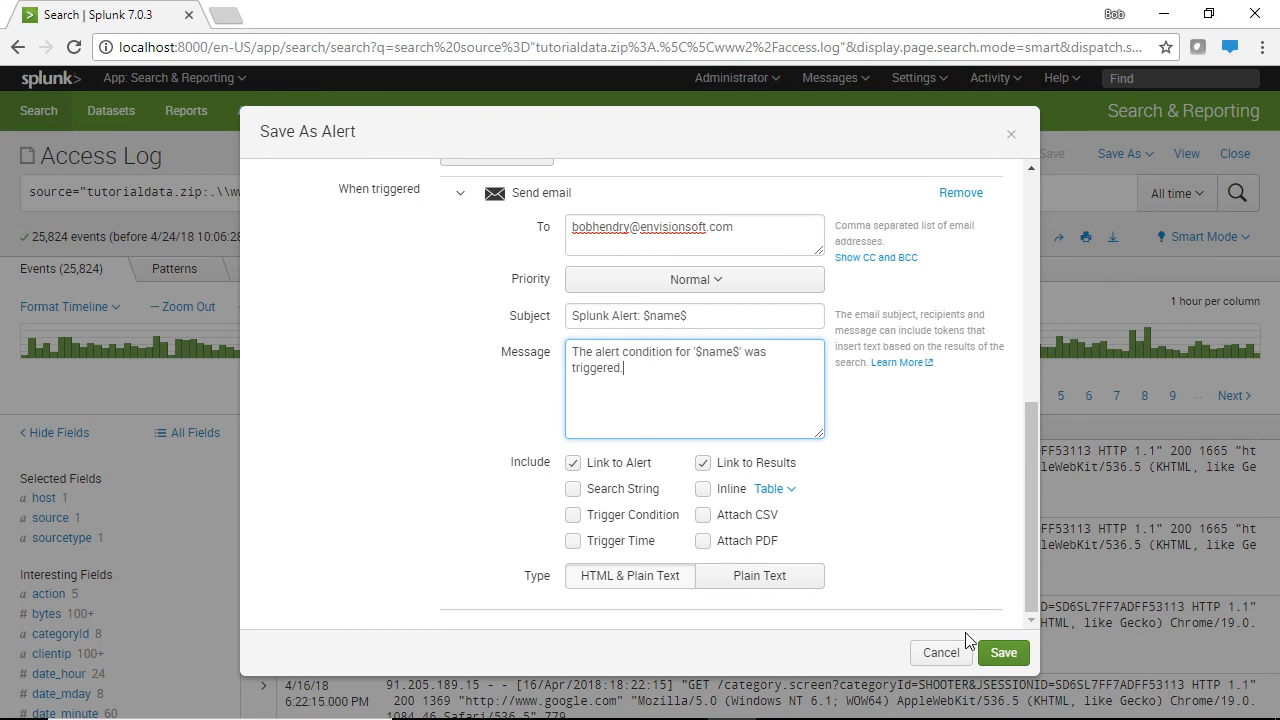
pyautogui.click(997, 652)
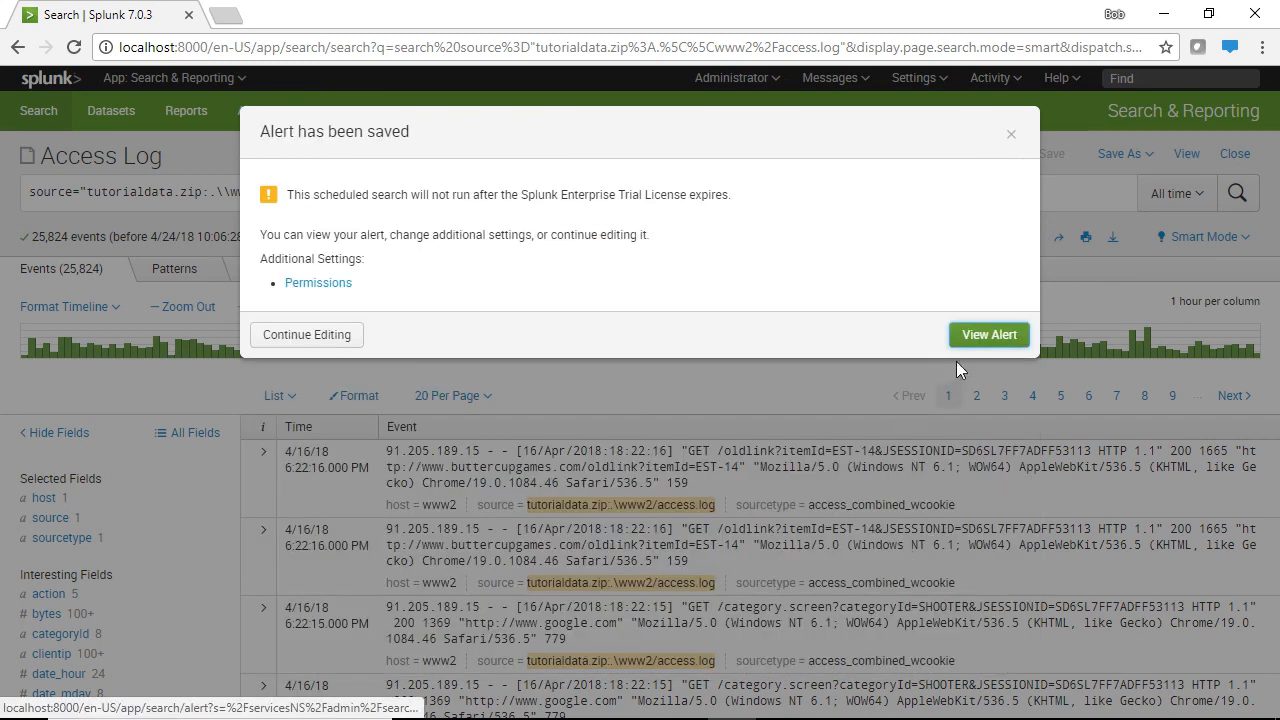
pyautogui.click(975, 337)
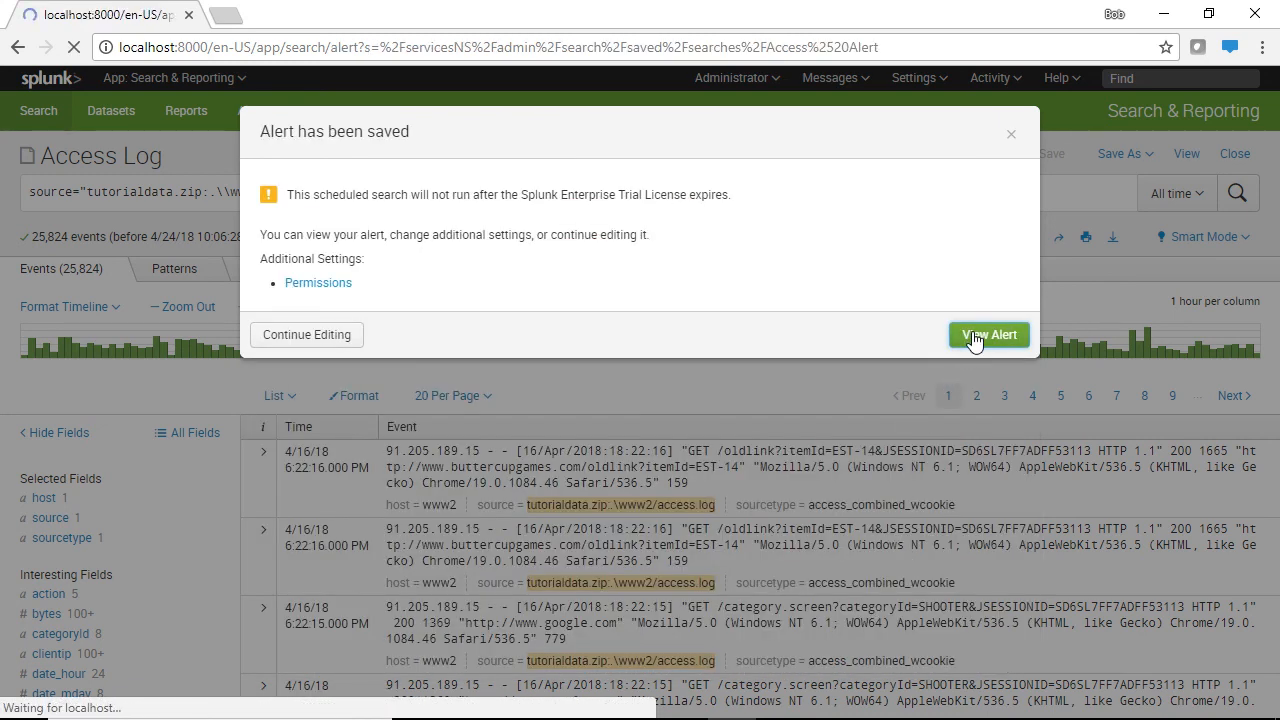